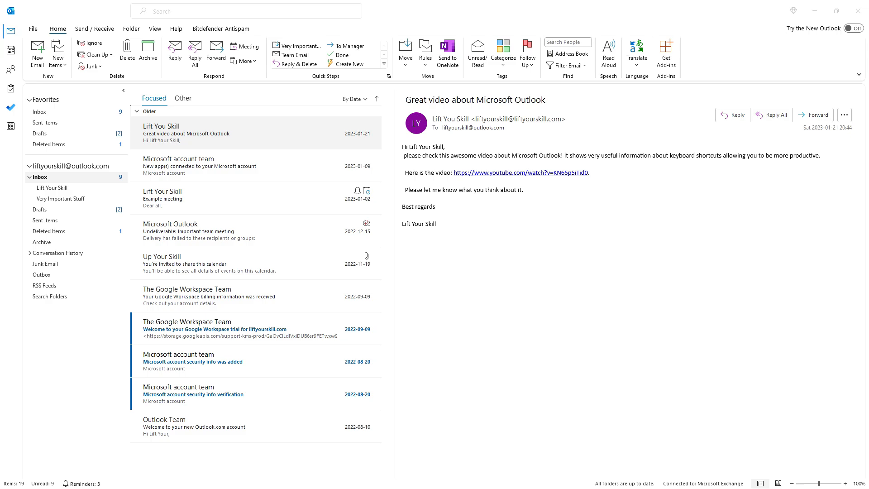
Compare the rule options offered for the "Great video about Microsoft Outlook" and "New app(s) connected to your Microsoft account" messages.
{"action": "left_click", "coordinate": [424, 50]}
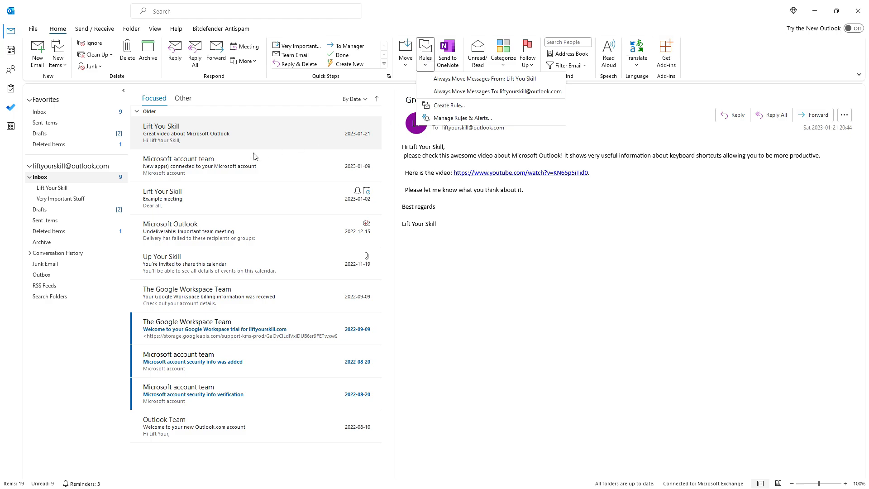
{"action": "left_click", "coordinate": [226, 164]}
{"action": "left_click", "coordinate": [425, 53]}
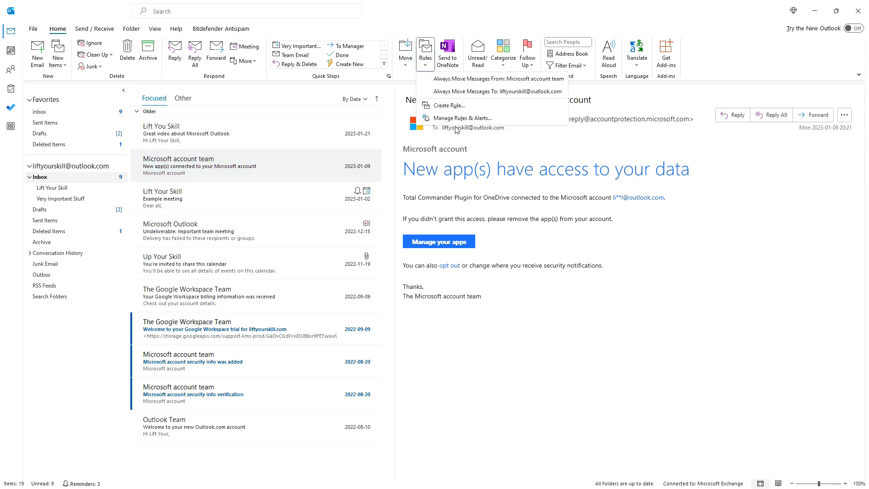
{"action": "left_click", "coordinate": [240, 135]}
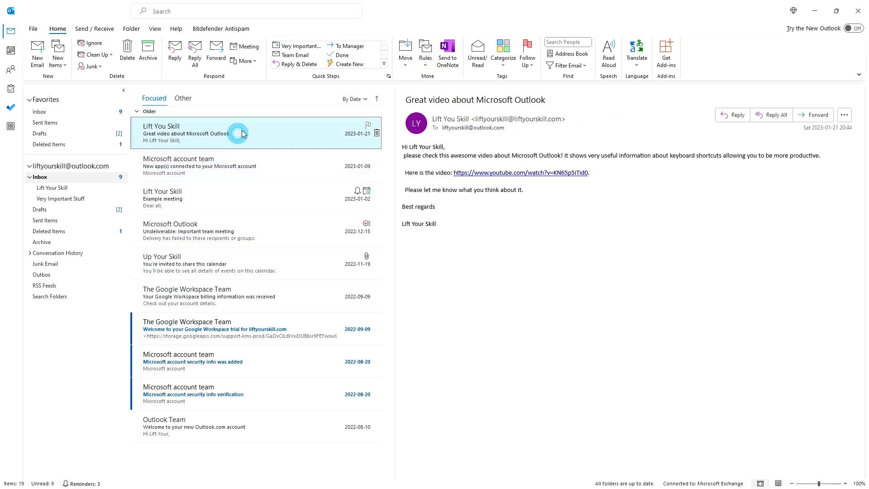
{"action": "left_click", "coordinate": [426, 54]}
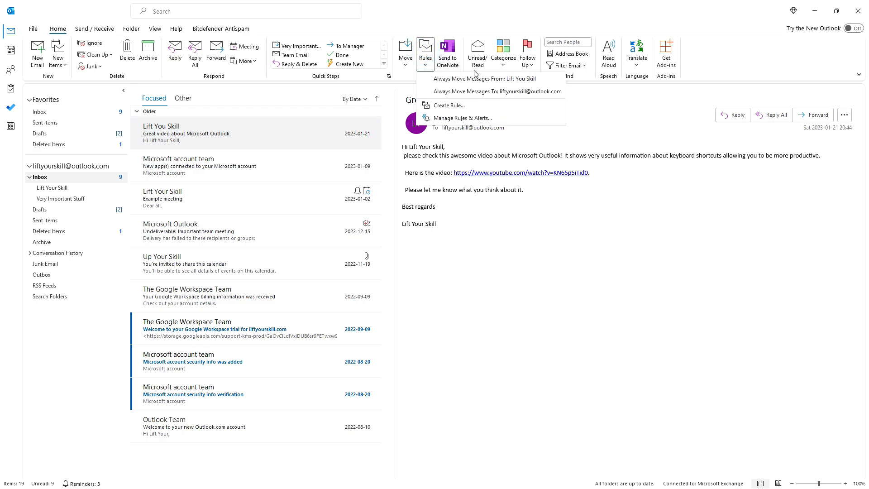
{"action": "left_click", "coordinate": [559, 129]}
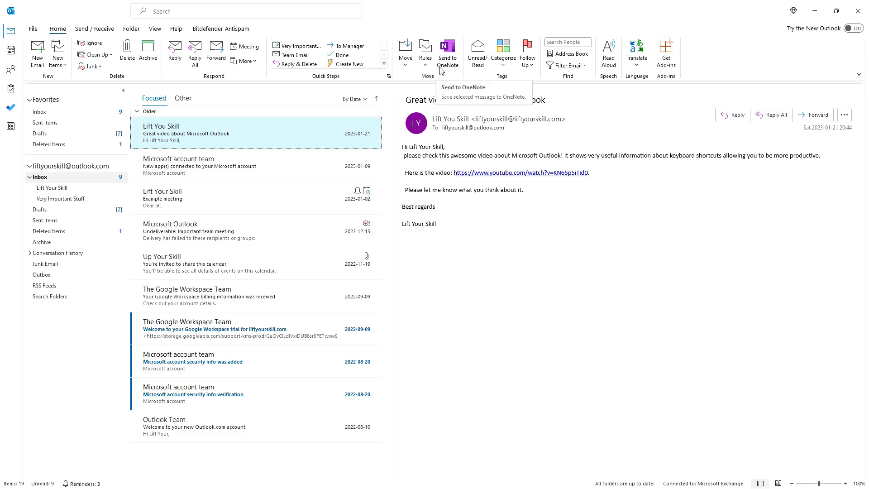
{"action": "left_click", "coordinate": [425, 57]}
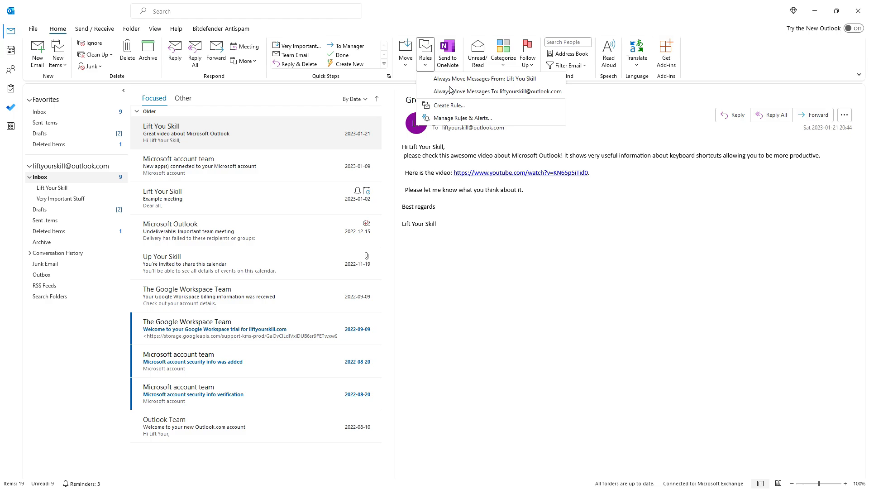
{"action": "left_click", "coordinate": [508, 152]}
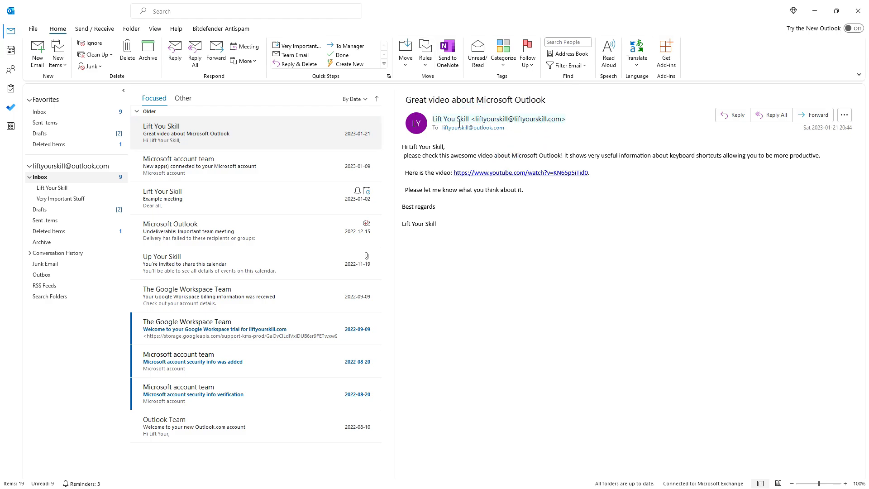
Create a rule that always moves messages from Lift You Skill to the Lift Your Skill folder, and open that folder.
{"action": "left_click", "coordinate": [426, 59]}
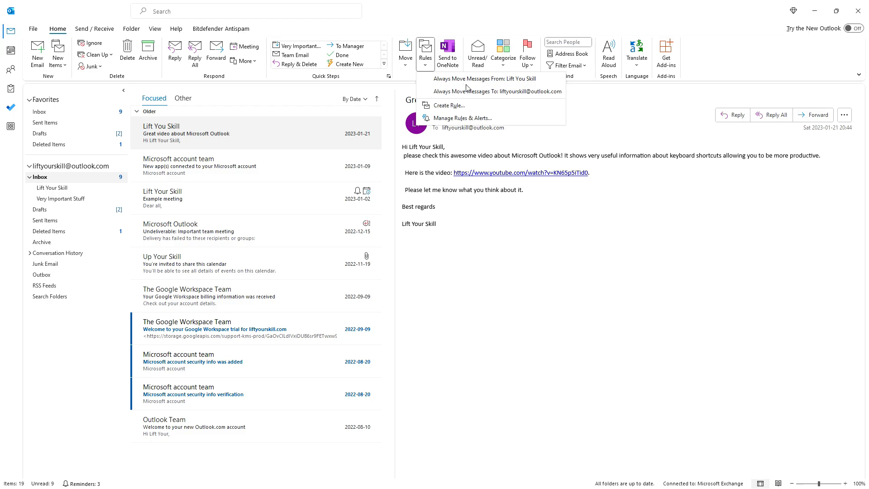
{"action": "left_click", "coordinate": [489, 79]}
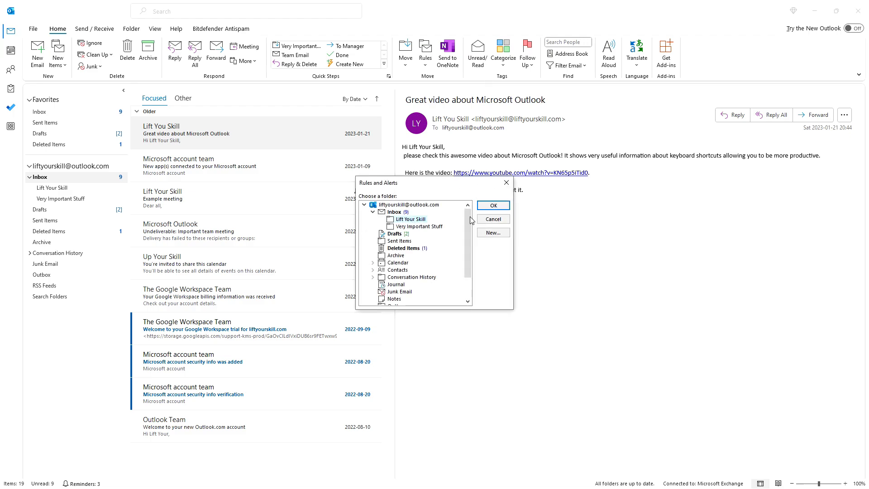
{"action": "scroll", "coordinate": [394, 296], "scroll_direction": "down", "scroll_amount": 2}
{"action": "scroll", "coordinate": [400, 293], "scroll_direction": "up", "scroll_amount": 2}
{"action": "left_click", "coordinate": [493, 206]}
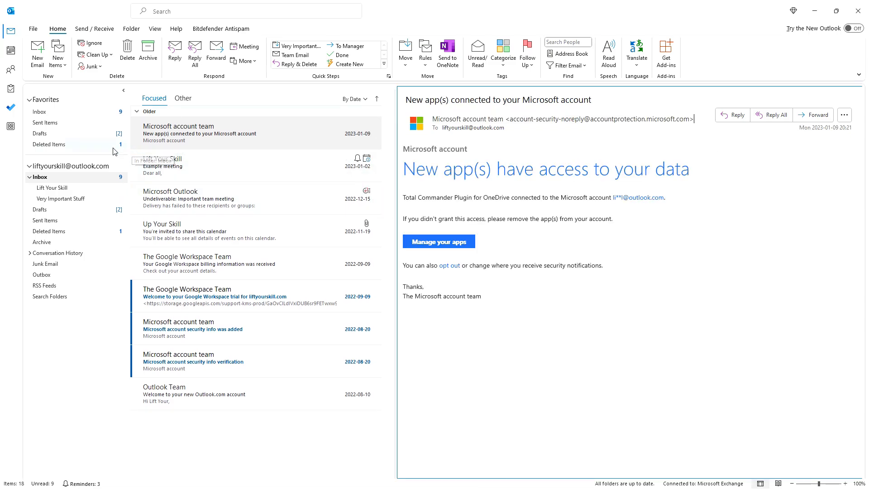
{"action": "left_click", "coordinate": [51, 191]}
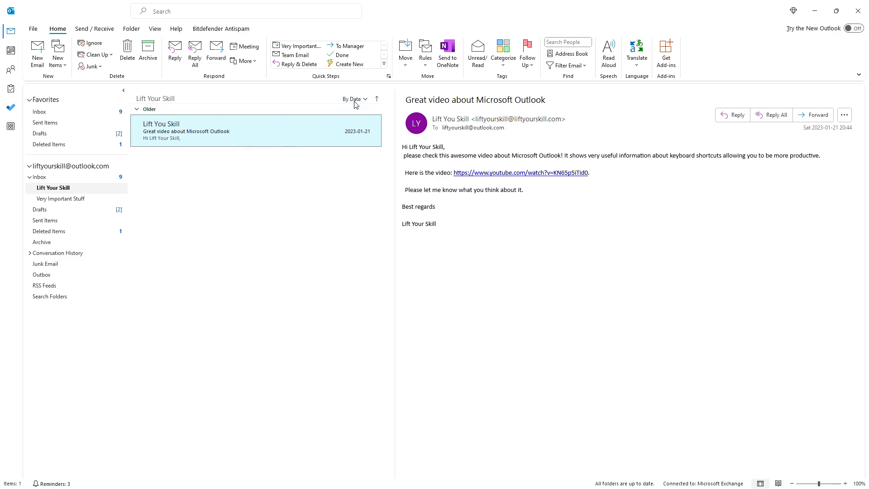
Make the Lift You Skill rule display the new item alert "A new great e-mail from Lift Your Skill!".
{"action": "left_click", "coordinate": [428, 71]}
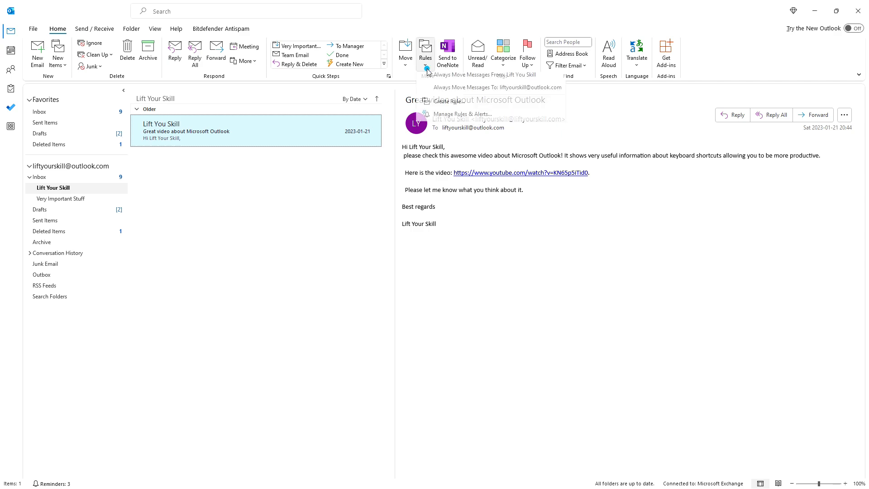
{"action": "left_click", "coordinate": [453, 120]}
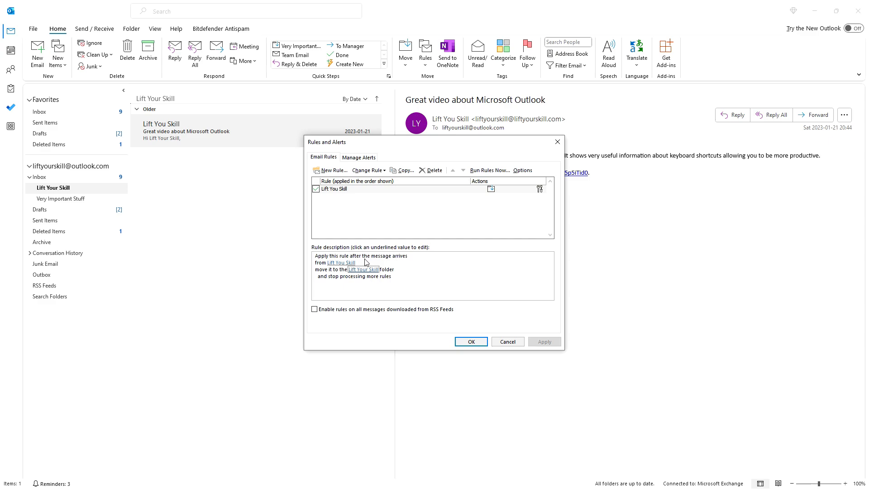
{"action": "left_click", "coordinate": [384, 172]}
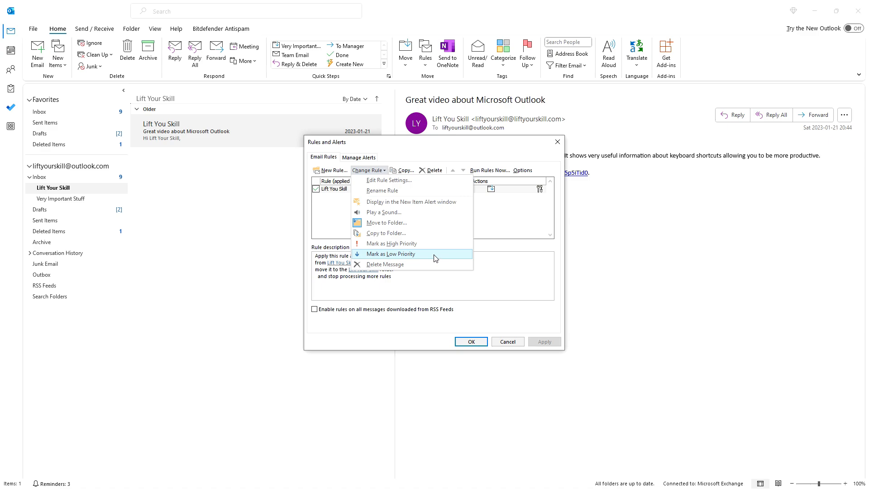
{"action": "left_click", "coordinate": [415, 205]}
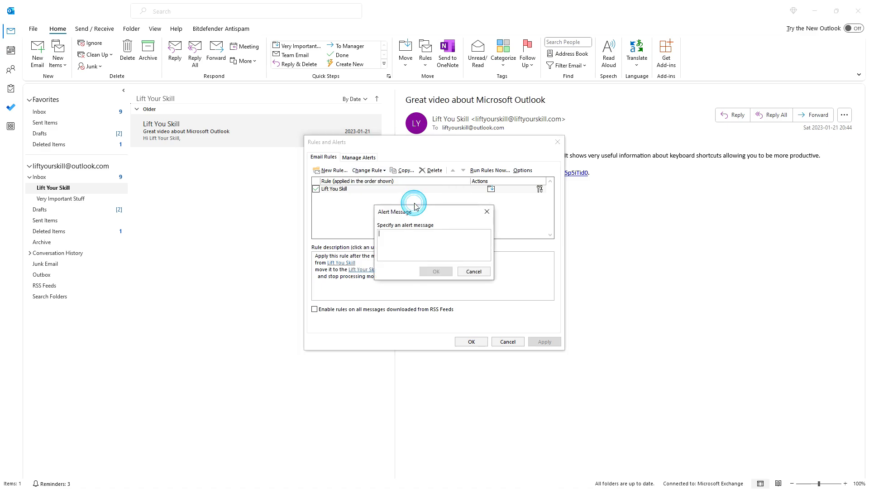
{"action": "type", "text": "A n"}
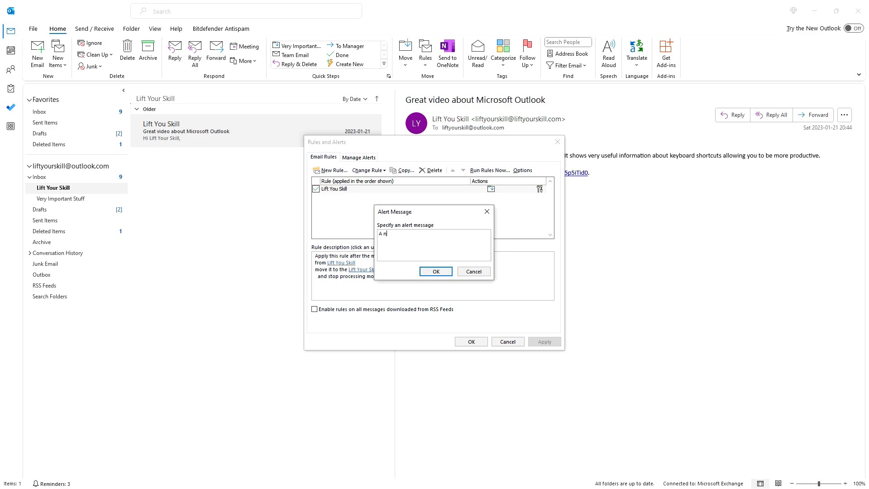
{"action": "type", "text": "ew great e-mail from Lift Your Skill!"}
{"action": "left_click", "coordinate": [436, 271]}
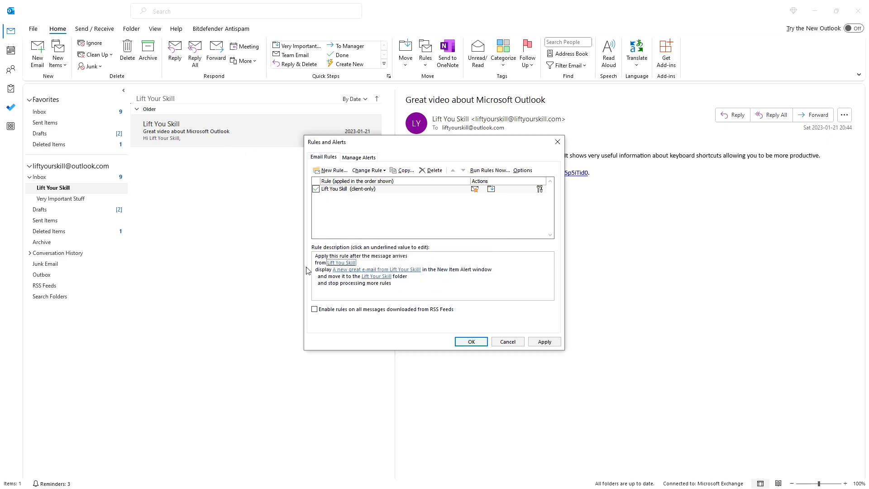
Change the Lift You Skill rule's destination folder to Very Important Stuff.
{"action": "left_click", "coordinate": [368, 171]}
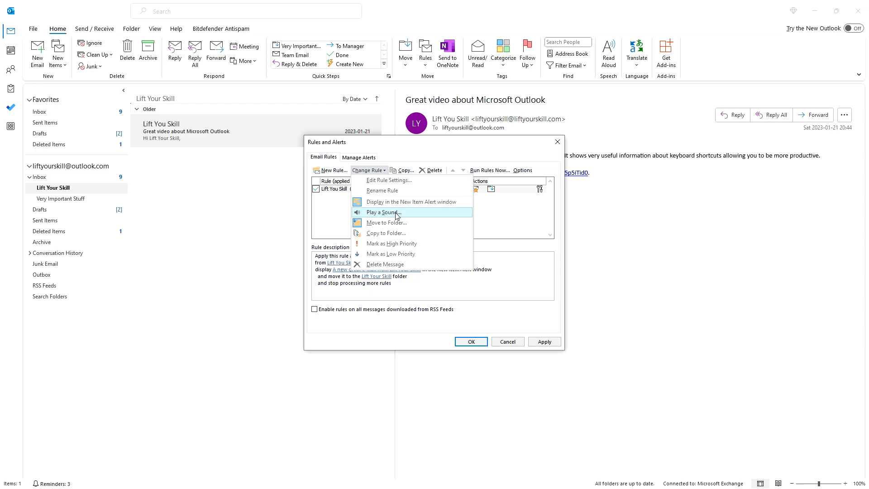
{"action": "left_click", "coordinate": [429, 153]}
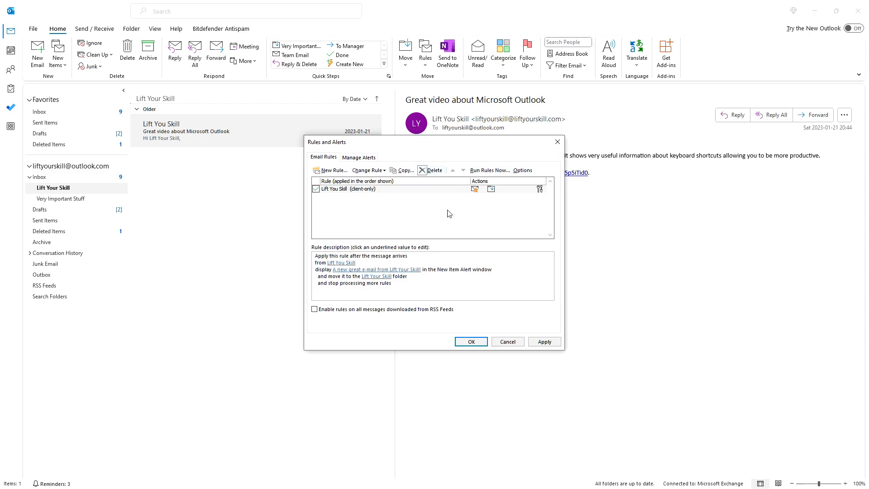
{"action": "left_click", "coordinate": [428, 289]}
{"action": "left_click", "coordinate": [379, 276]}
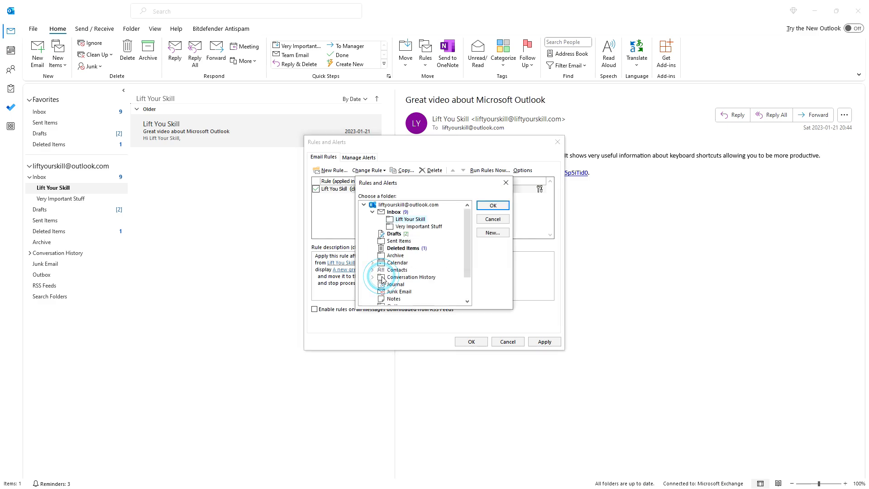
{"action": "left_click", "coordinate": [424, 226]}
{"action": "left_click", "coordinate": [494, 204]}
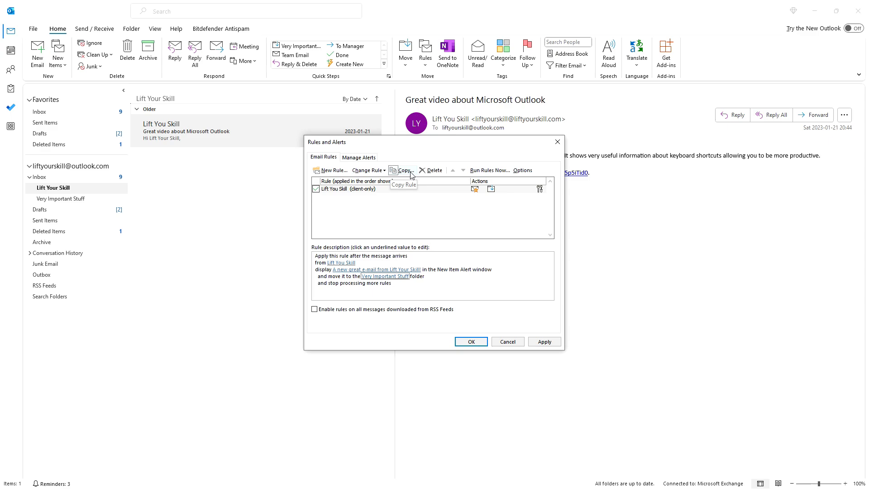
Disable and re-enable the Lift You Skill rule, and leave the rules manager without saving its changes.
{"action": "left_click", "coordinate": [316, 189]}
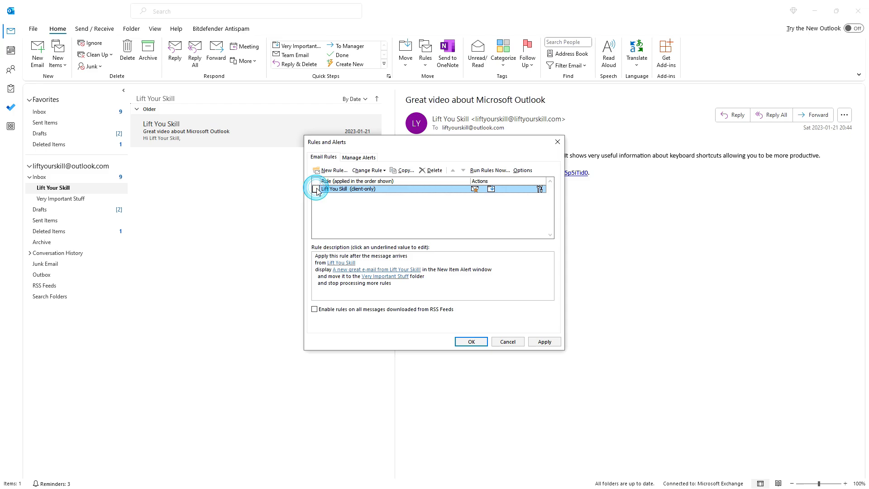
{"action": "left_click", "coordinate": [316, 189]}
{"action": "left_click", "coordinate": [507, 340]}
Start a new rule from the selected message with advanced options, and review the available conditions.
{"action": "left_click", "coordinate": [426, 59]}
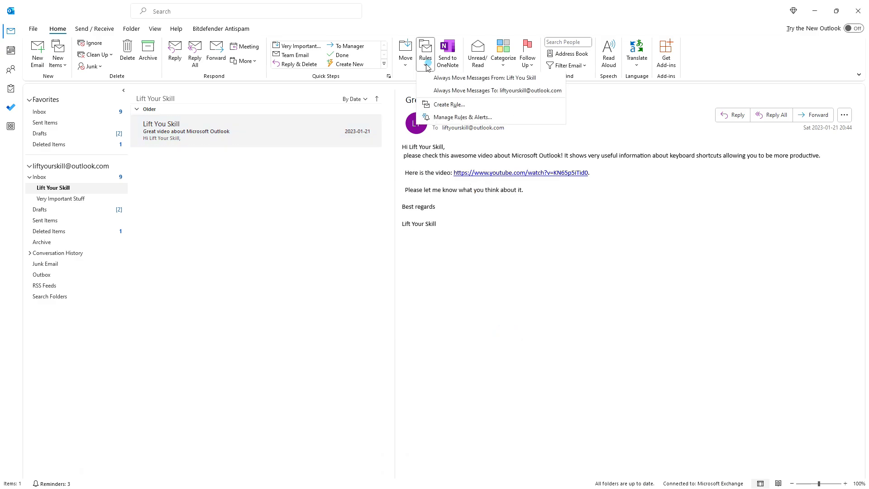
{"action": "left_click", "coordinate": [445, 107]}
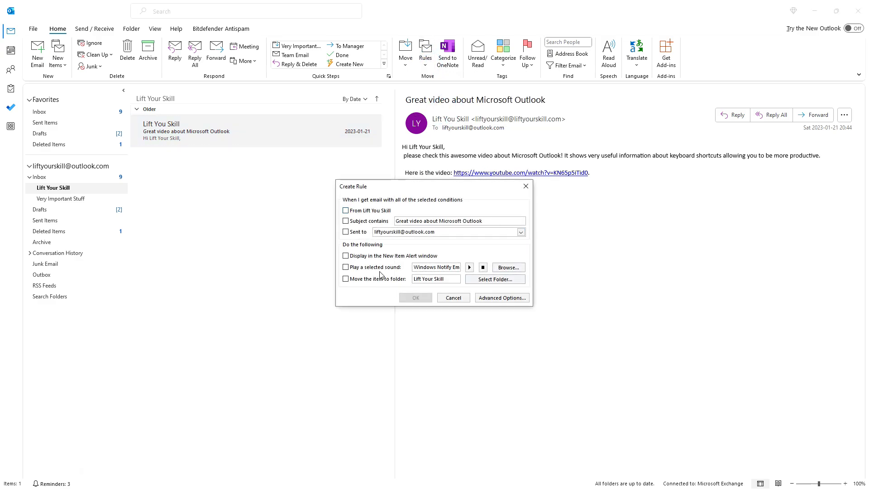
{"action": "left_click", "coordinate": [497, 297]}
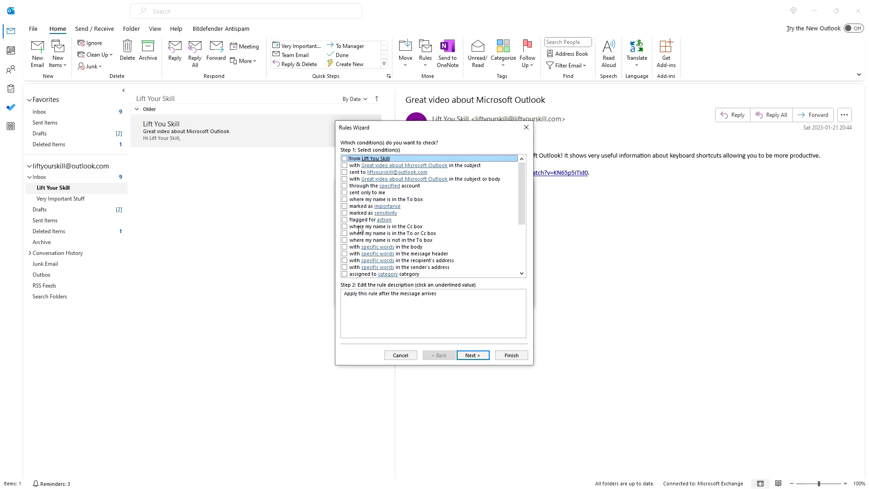
{"action": "scroll", "coordinate": [409, 217], "scroll_direction": "down", "scroll_amount": 2}
{"action": "scroll", "coordinate": [410, 217], "scroll_direction": "down", "scroll_amount": 2}
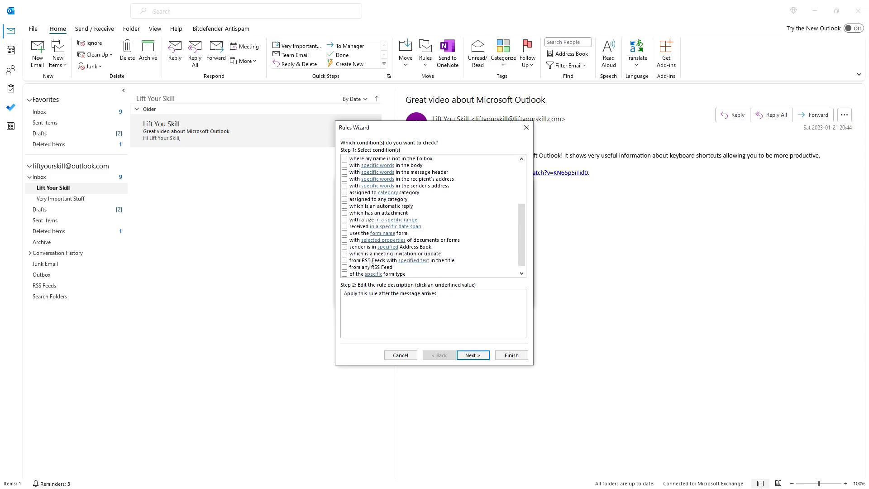
{"action": "scroll", "coordinate": [369, 262], "scroll_direction": "down", "scroll_amount": 1}
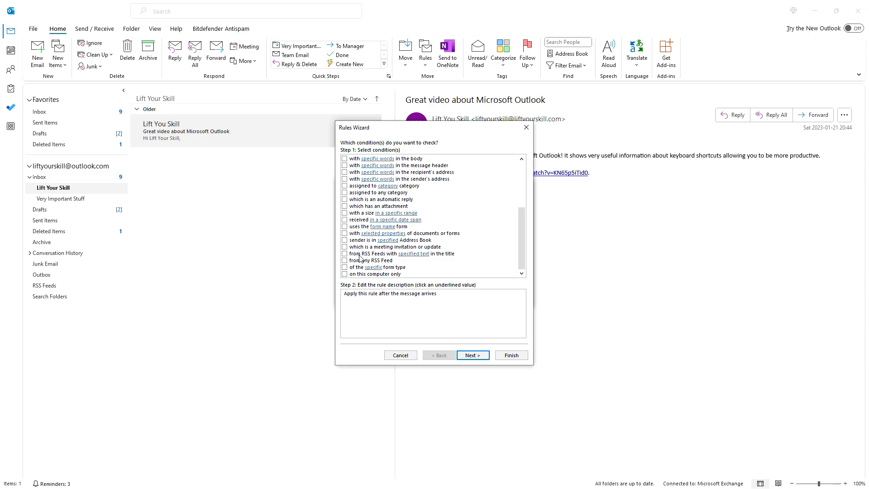
{"action": "scroll", "coordinate": [436, 231], "scroll_direction": "up", "scroll_amount": 4}
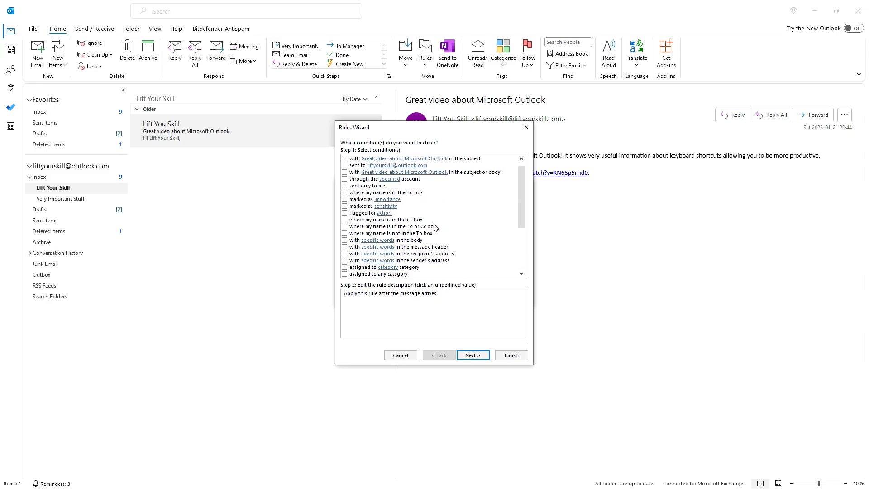
Set the rule conditions to "Great video about Microsoft Outlook" in the subject and sent only to me.
{"action": "left_click", "coordinate": [344, 159]}
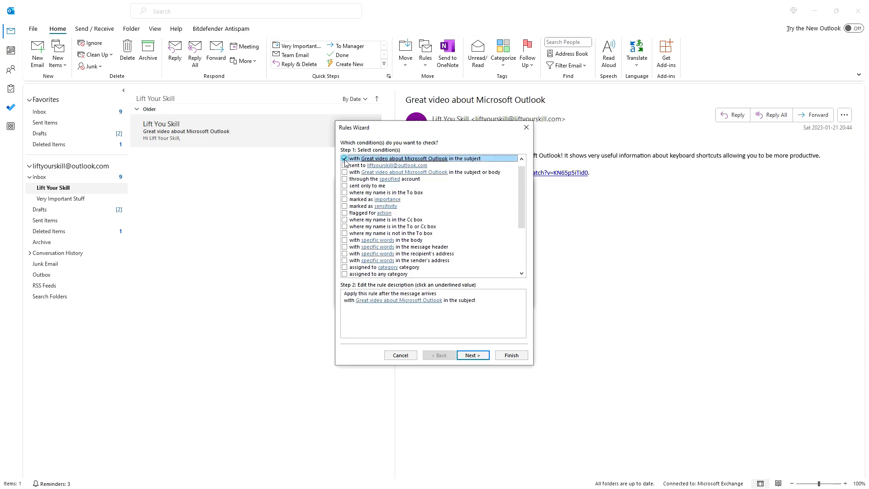
{"action": "left_click", "coordinate": [344, 186]}
{"action": "left_click", "coordinate": [345, 233]}
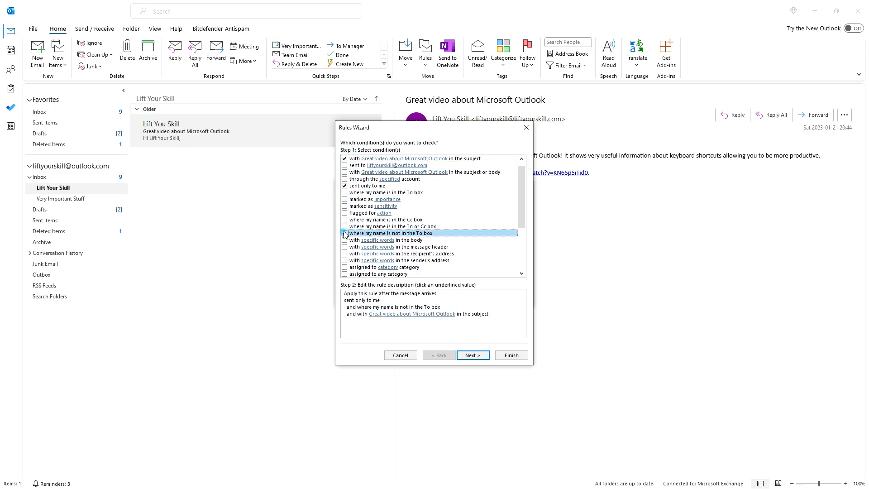
{"action": "left_click", "coordinate": [345, 261]}
{"action": "left_click", "coordinate": [345, 260]}
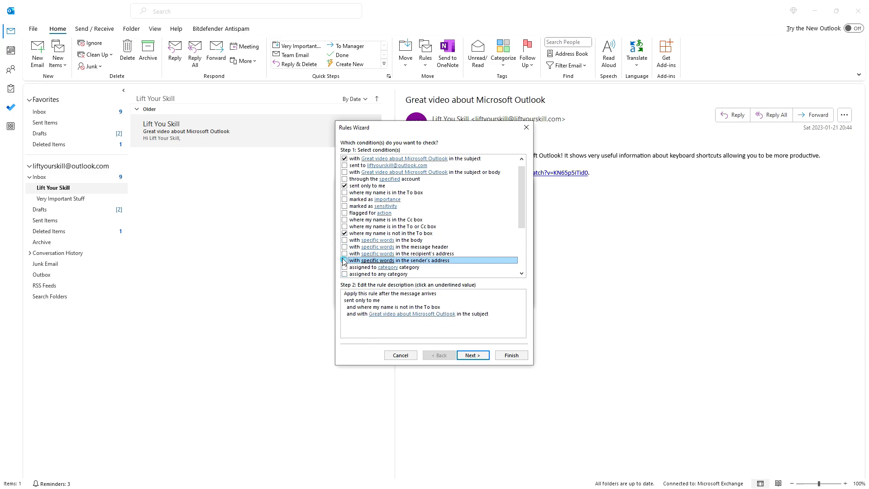
{"action": "left_click", "coordinate": [344, 233]}
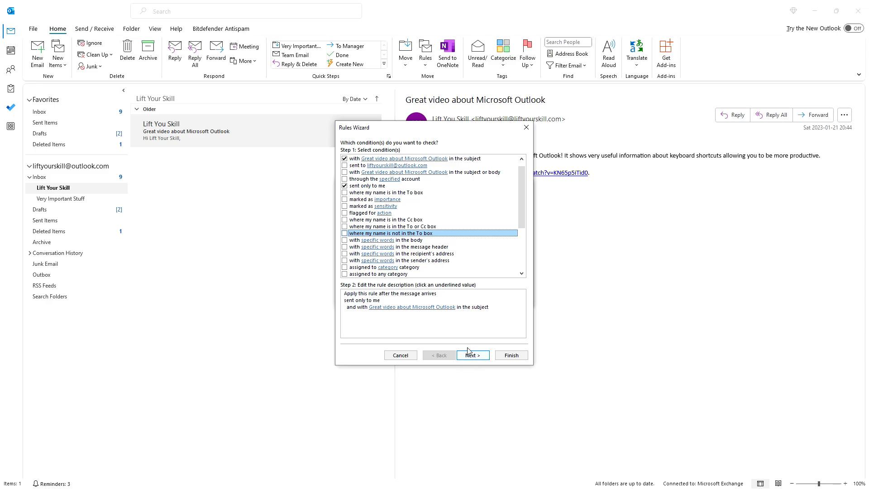
{"action": "key", "text": "Tab"}
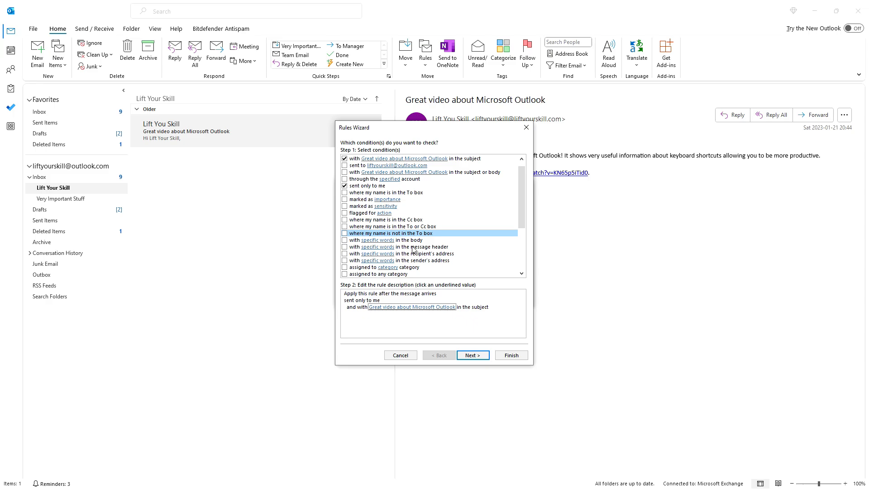
Add the rule actions to move the message to the Lift Your Skill folder and play a sound.
{"action": "left_click", "coordinate": [481, 355]}
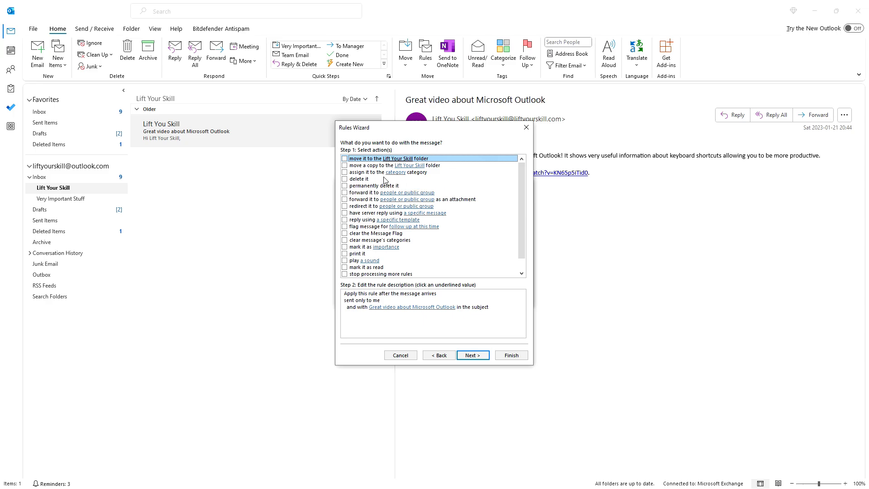
{"action": "left_click", "coordinate": [345, 158]}
{"action": "left_click", "coordinate": [344, 260]}
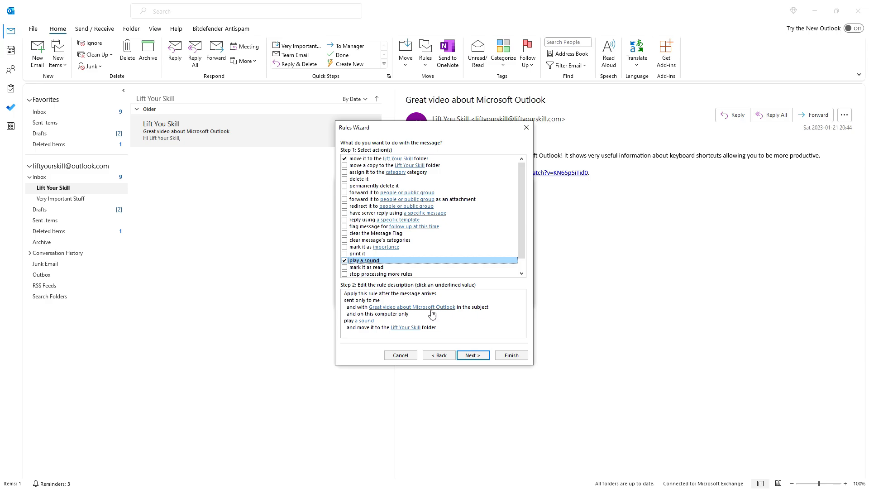
Replace the play a sound action with mark it as read and display a Desktop Alert, and continue to the exceptions.
{"action": "scroll", "coordinate": [401, 258], "scroll_direction": "down", "scroll_amount": 1}
{"action": "left_click", "coordinate": [345, 246]}
{"action": "left_click", "coordinate": [345, 254]}
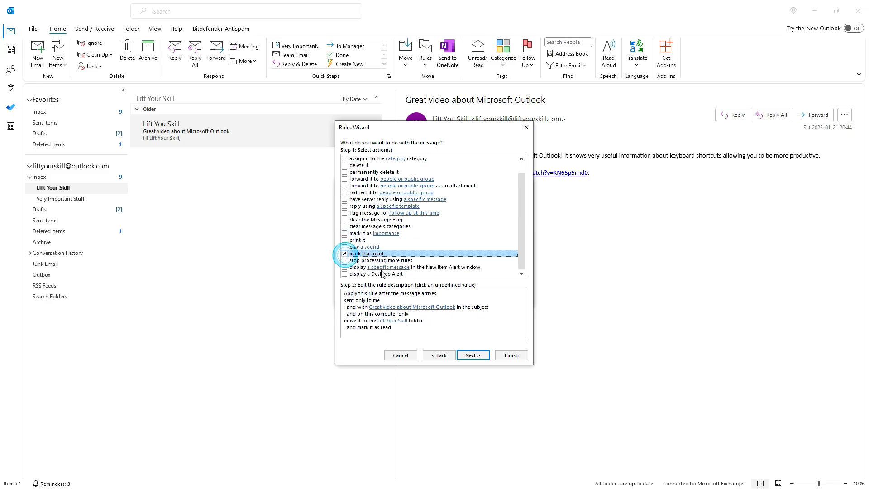
{"action": "left_click", "coordinate": [344, 274]}
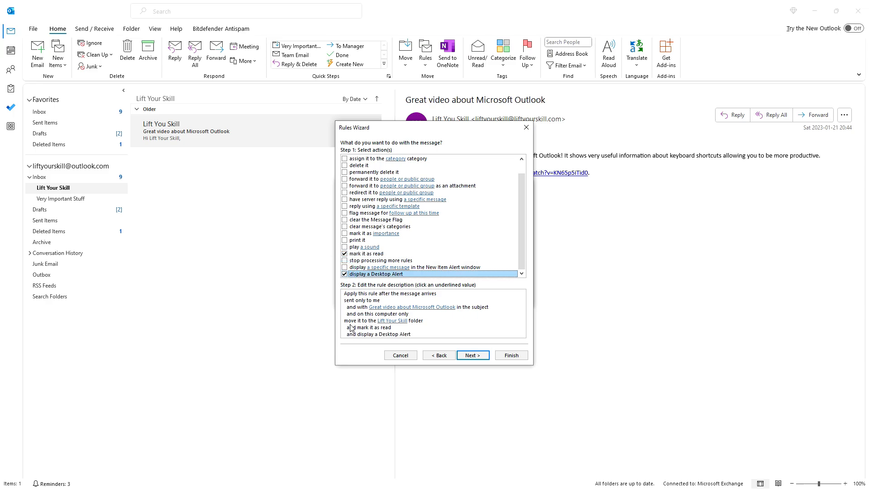
{"action": "left_click", "coordinate": [358, 322]}
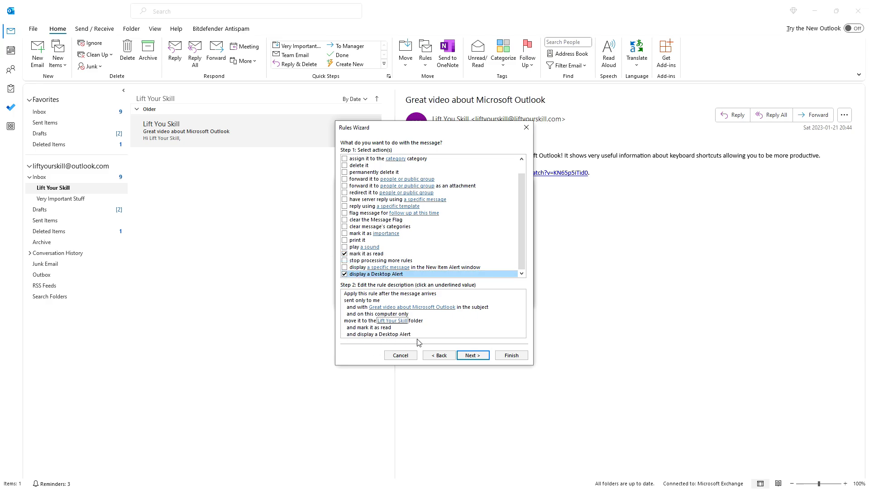
{"action": "left_click", "coordinate": [473, 355]}
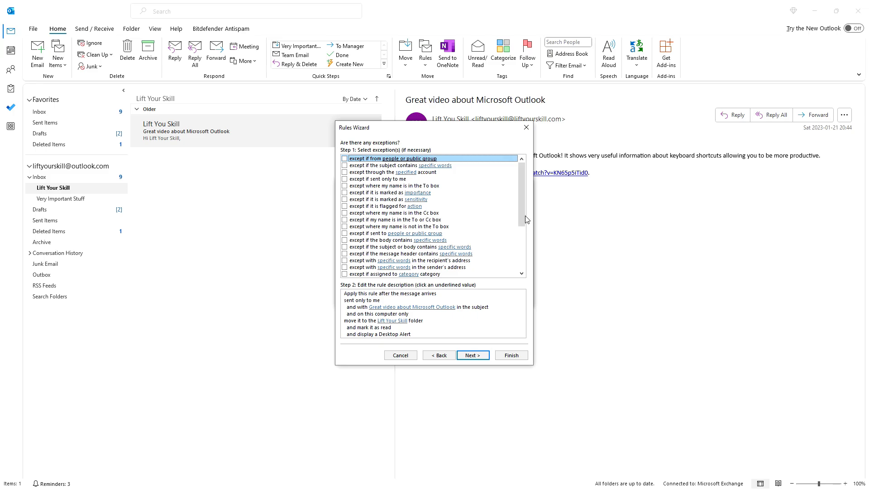
Add an exception to the rule for messages sent only to me.
{"action": "mouse_move", "coordinate": [516, 196]}
{"action": "left_mouse_down"}
{"action": "mouse_move", "coordinate": [524, 211]}
{"action": "mouse_move", "coordinate": [518, 183]}
{"action": "mouse_move", "coordinate": [520, 247]}
{"action": "mouse_move", "coordinate": [517, 195]}
{"action": "left_mouse_up"}
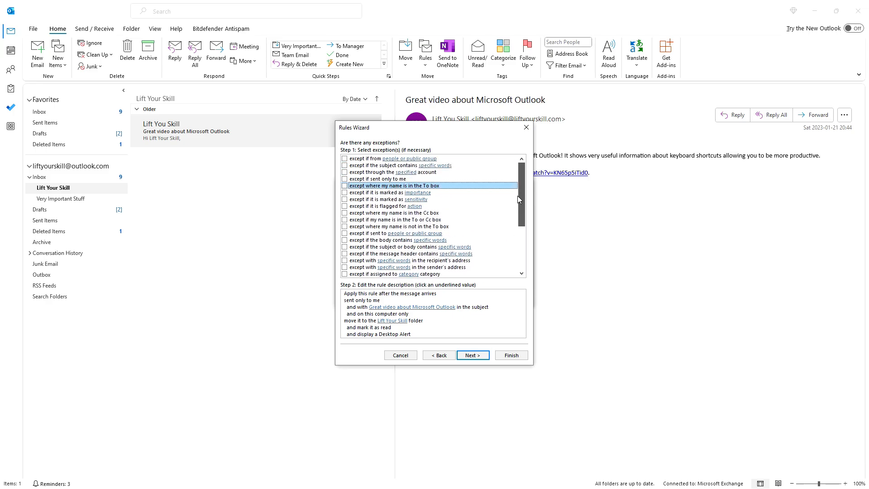
{"action": "left_click", "coordinate": [344, 178]}
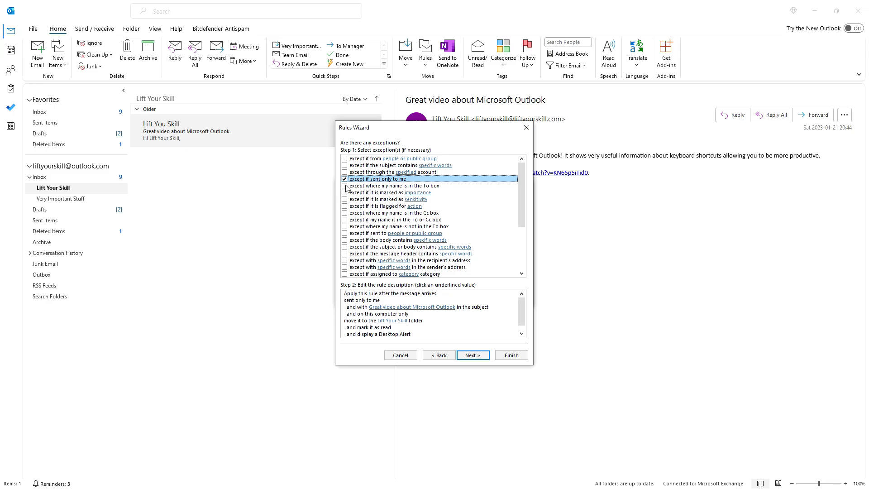
{"action": "scroll", "coordinate": [520, 317], "scroll_direction": "down", "scroll_amount": 1}
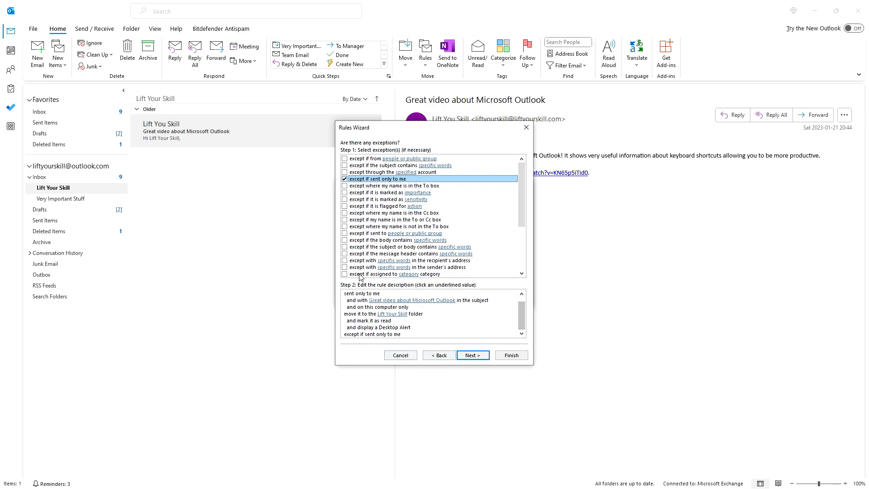
Try adding exceptions for messages marked with an importance or flagged for action, and remove both again.
{"action": "left_click", "coordinate": [345, 193]}
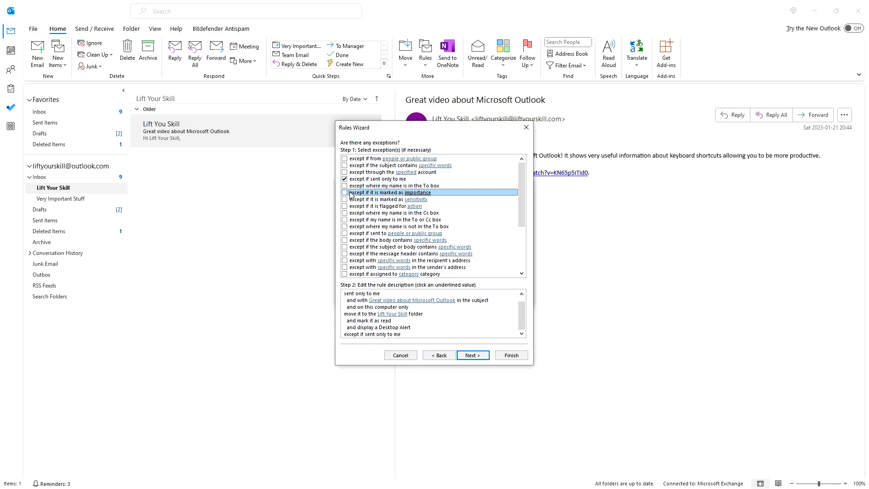
{"action": "left_click", "coordinate": [344, 206]}
{"action": "scroll", "coordinate": [520, 317], "scroll_direction": "down", "scroll_amount": 1}
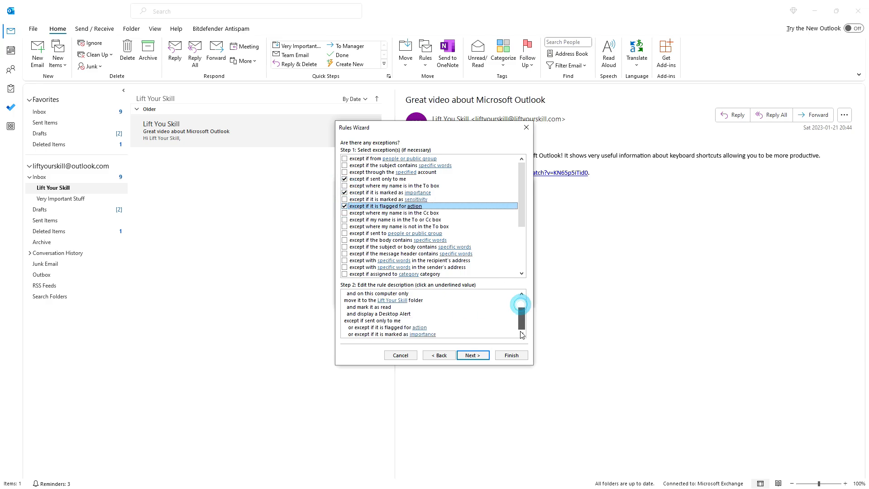
{"action": "left_click", "coordinate": [345, 206]}
{"action": "left_click", "coordinate": [345, 193]}
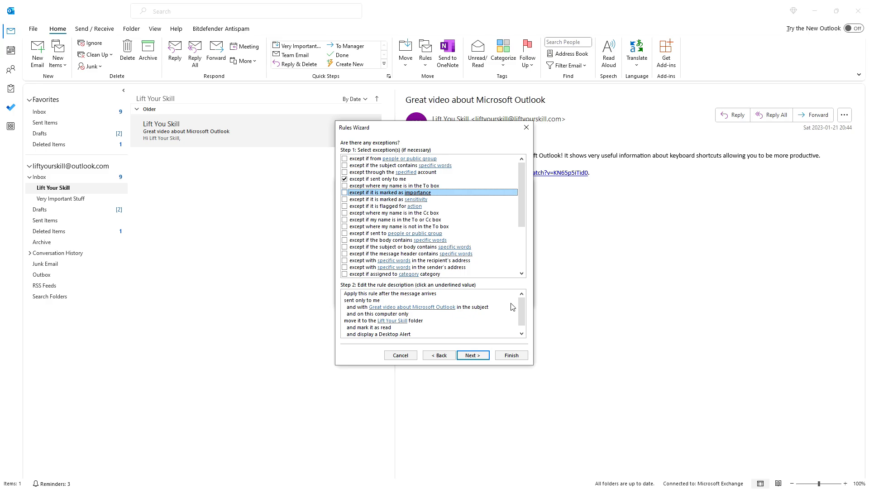
Name the rule "Great video about Outlook rule", keep it turned on, and finish creating it.
{"action": "left_click", "coordinate": [474, 356]}
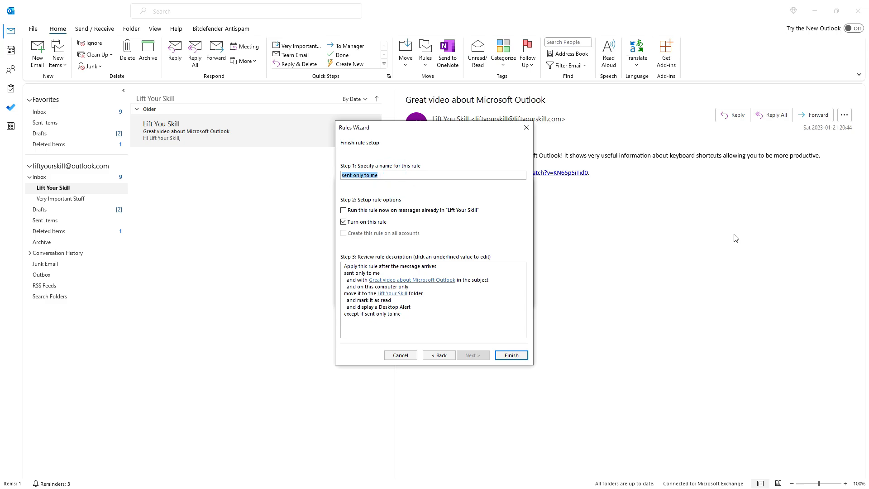
{"action": "type", "text": "Great video about Outlook rule"}
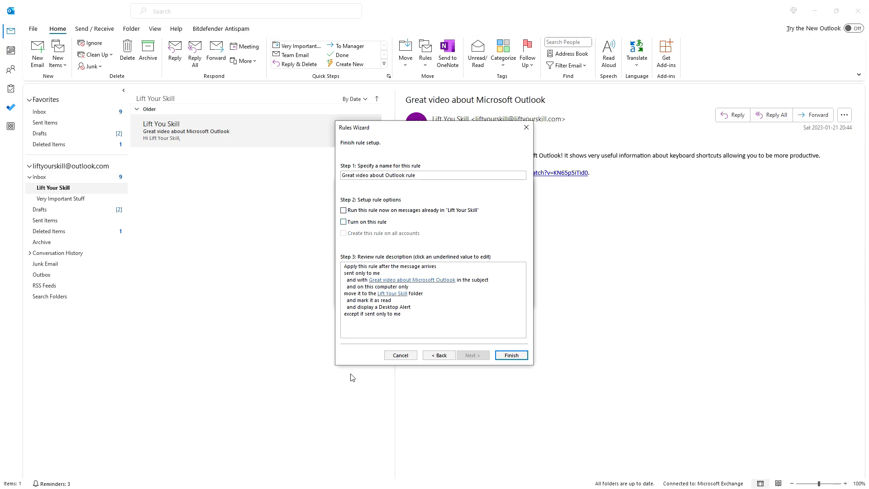
{"action": "left_click", "coordinate": [343, 222]}
{"action": "left_click", "coordinate": [344, 222]}
{"action": "left_click", "coordinate": [517, 357]}
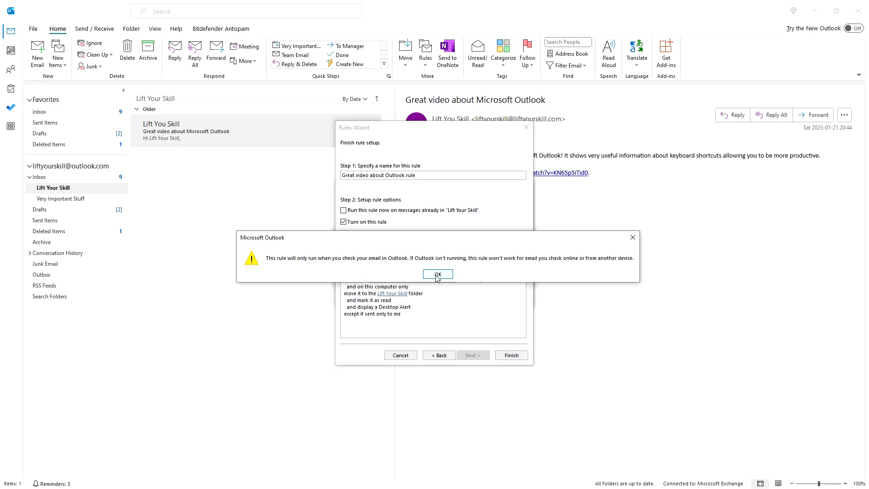
{"action": "left_click", "coordinate": [438, 274]}
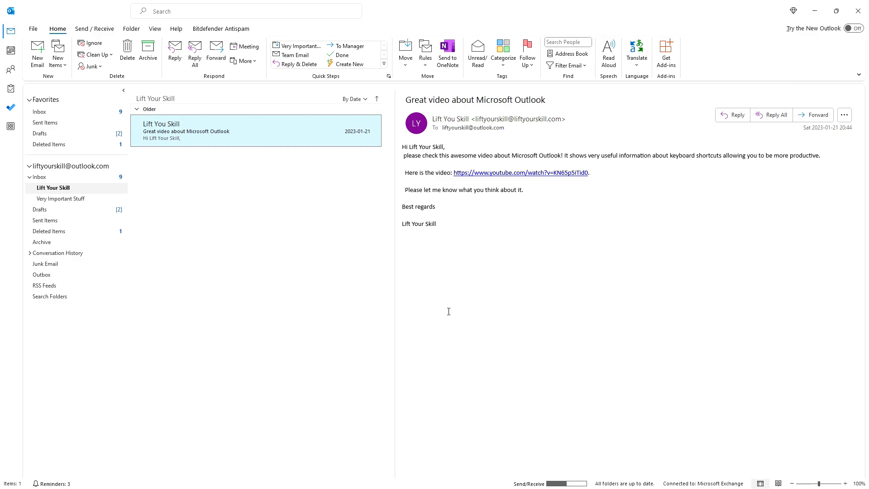